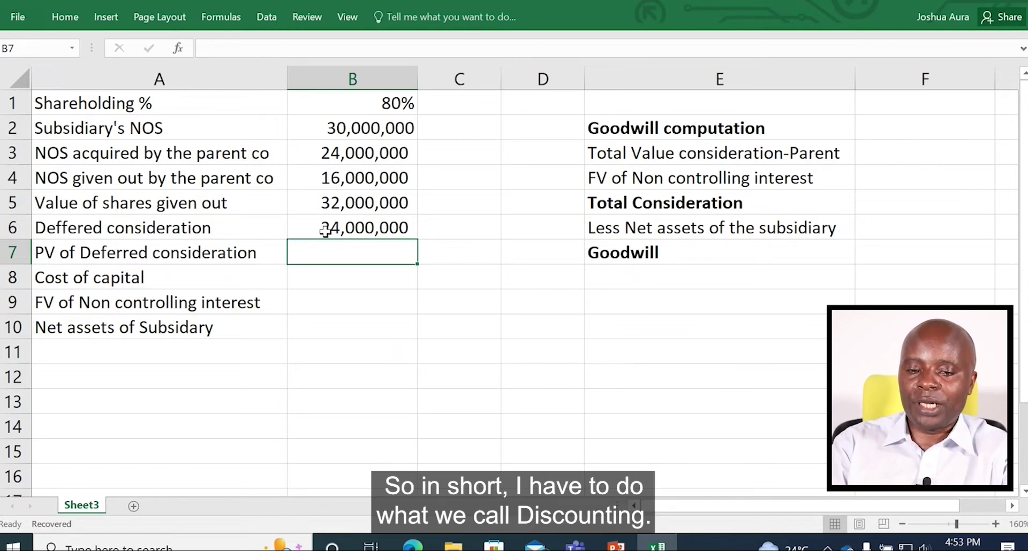
pyautogui.write('=')
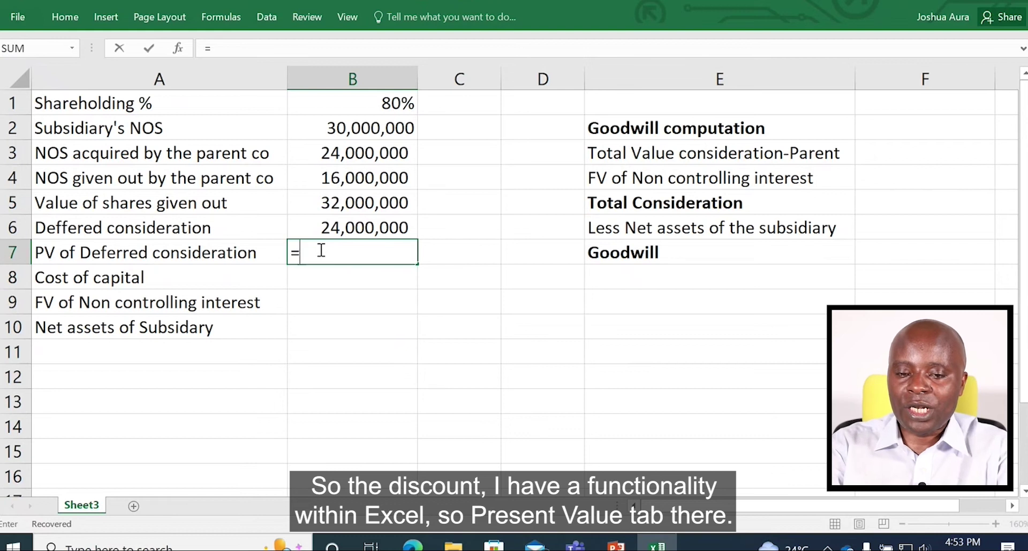
pyautogui.write('pv')
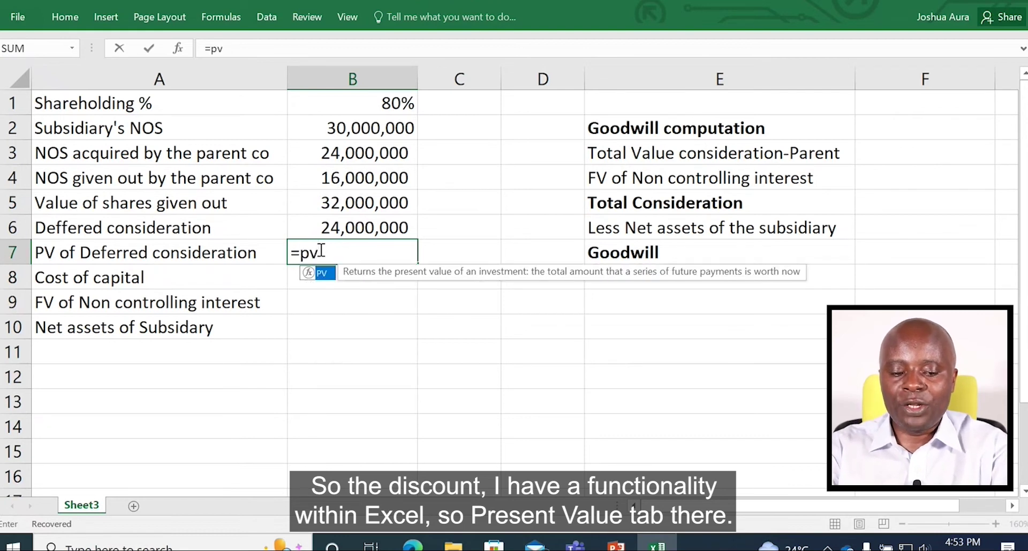
pyautogui.press('Tab')
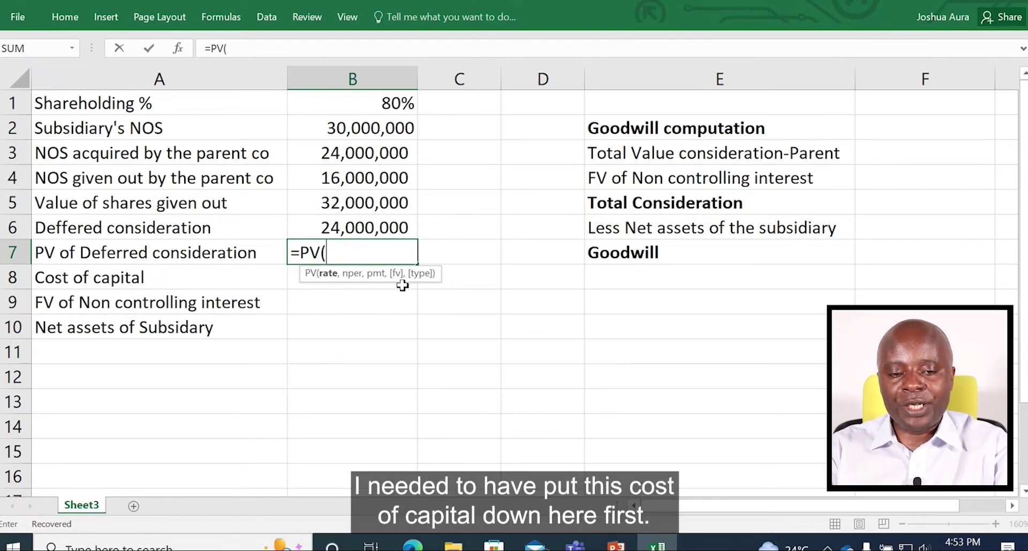
pyautogui.press('Escape')
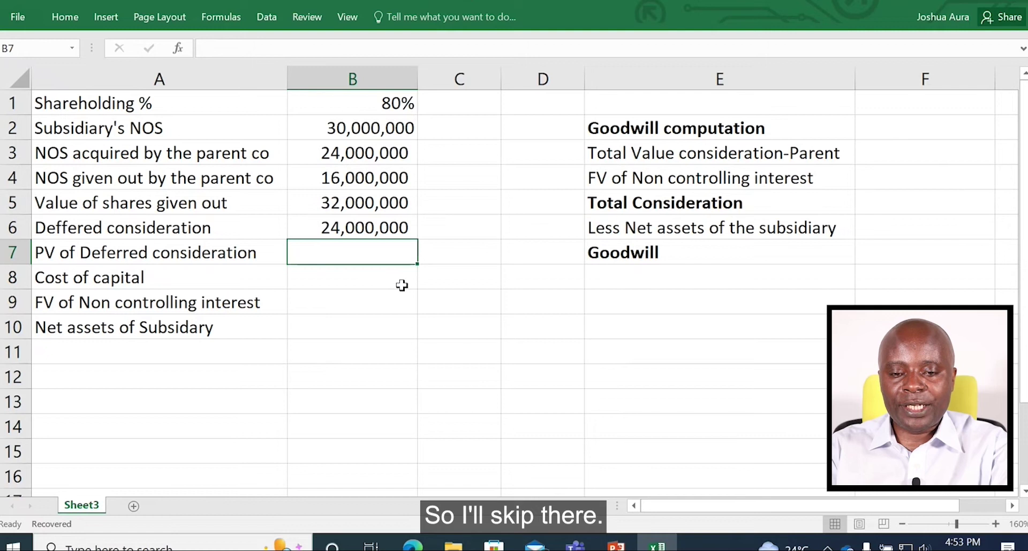
# Enter 10% as the cost of capital in cell B8
pyautogui.click(348, 285)
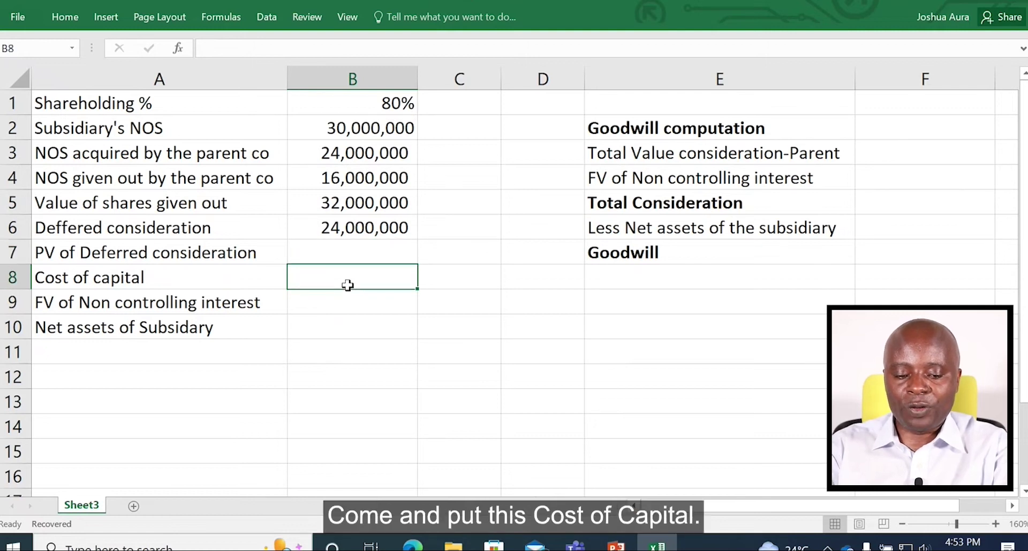
pyautogui.write('10')
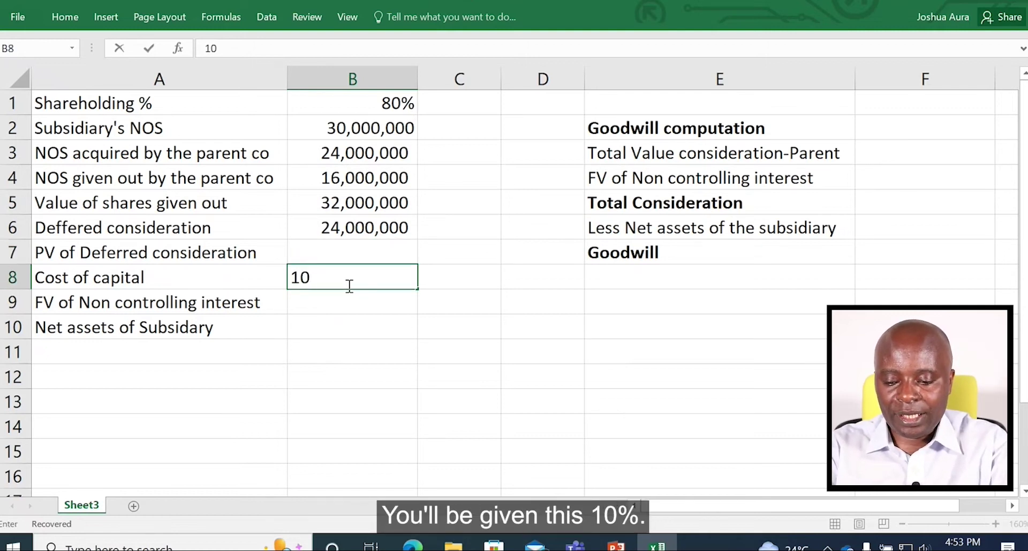
pyautogui.write('%')
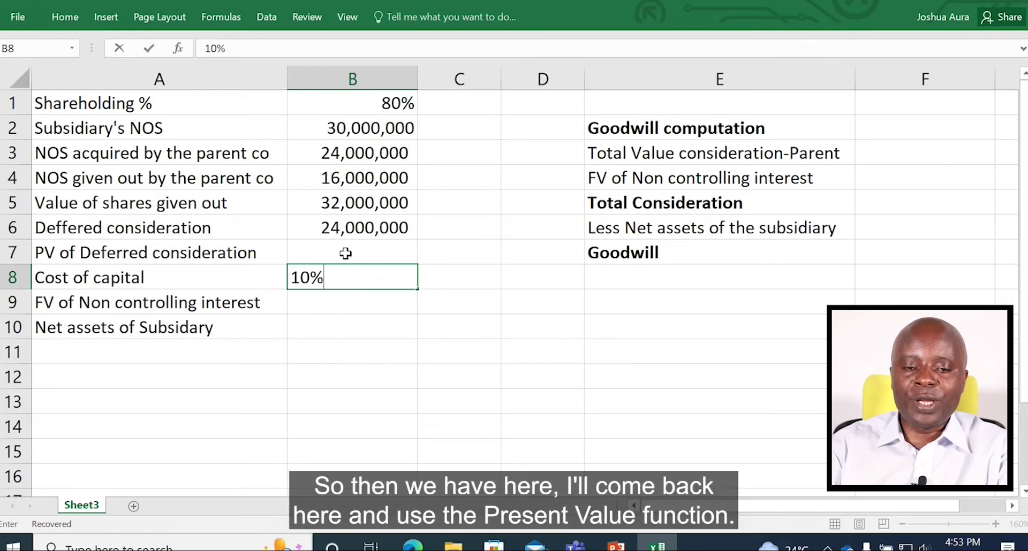
# Calculate the PV of deferred consideration in B7 with =PV(B8,1,B6), using the cost of capital, one period and the deferred consideration
pyautogui.click(345, 251)
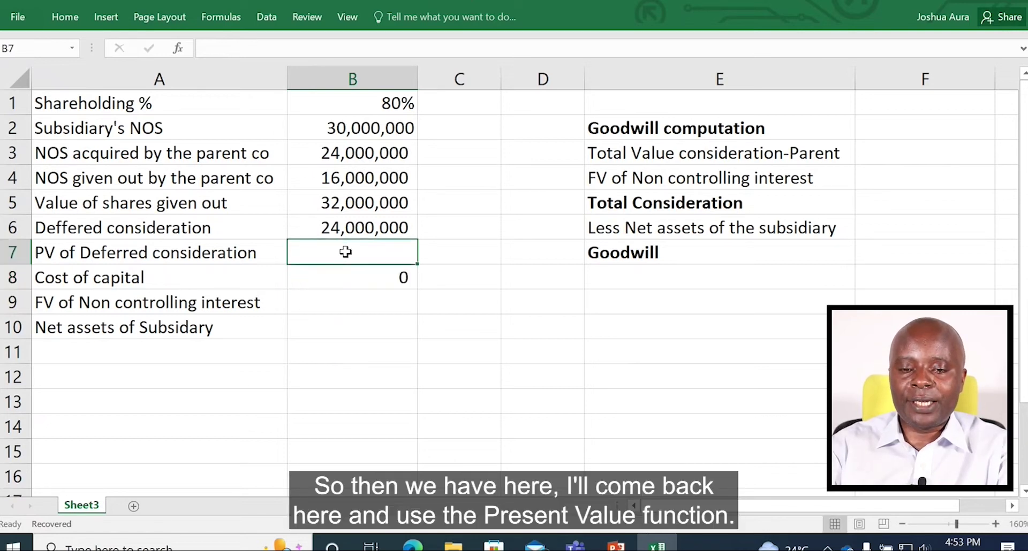
pyautogui.write('=pv')
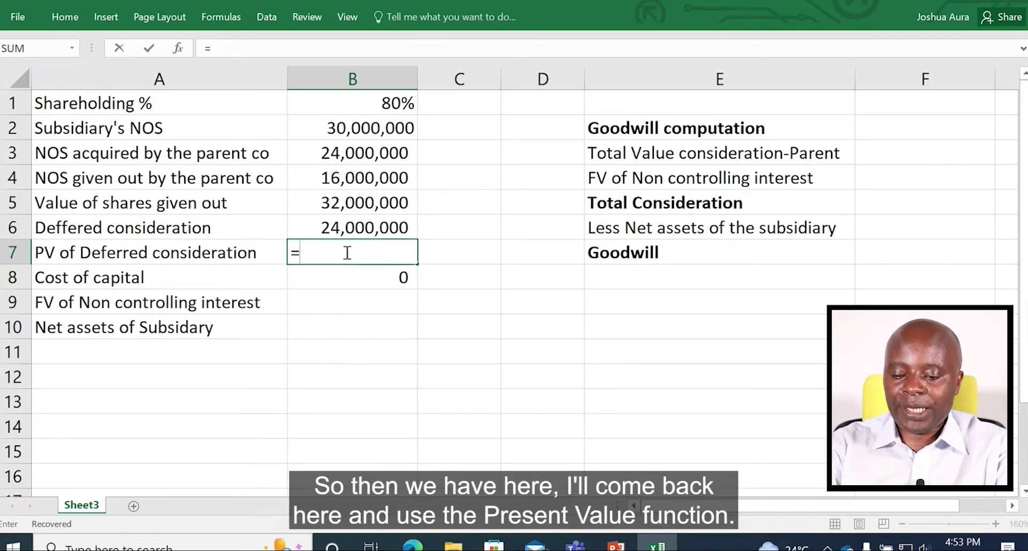
pyautogui.press('Tab')
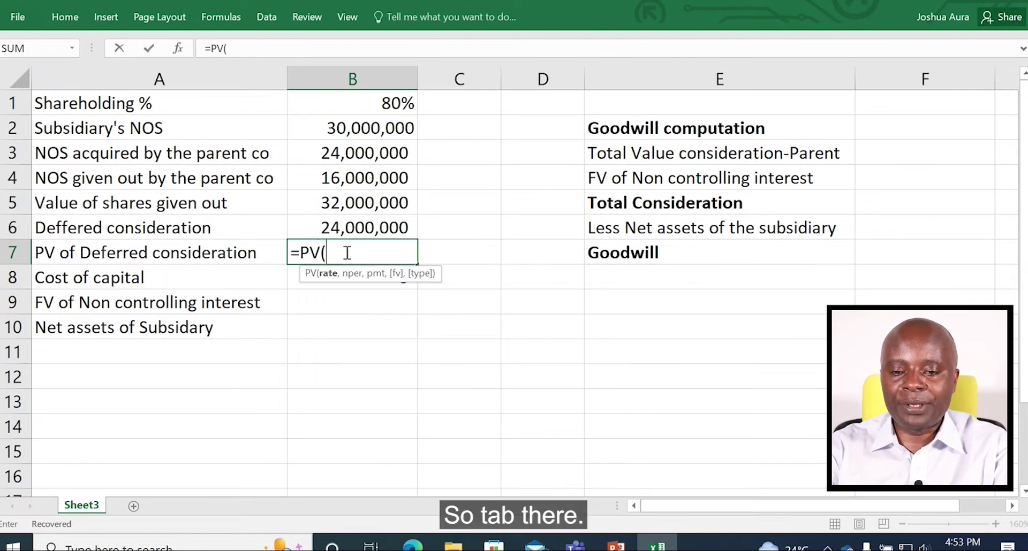
pyautogui.click(391, 284)
pyautogui.write(',')
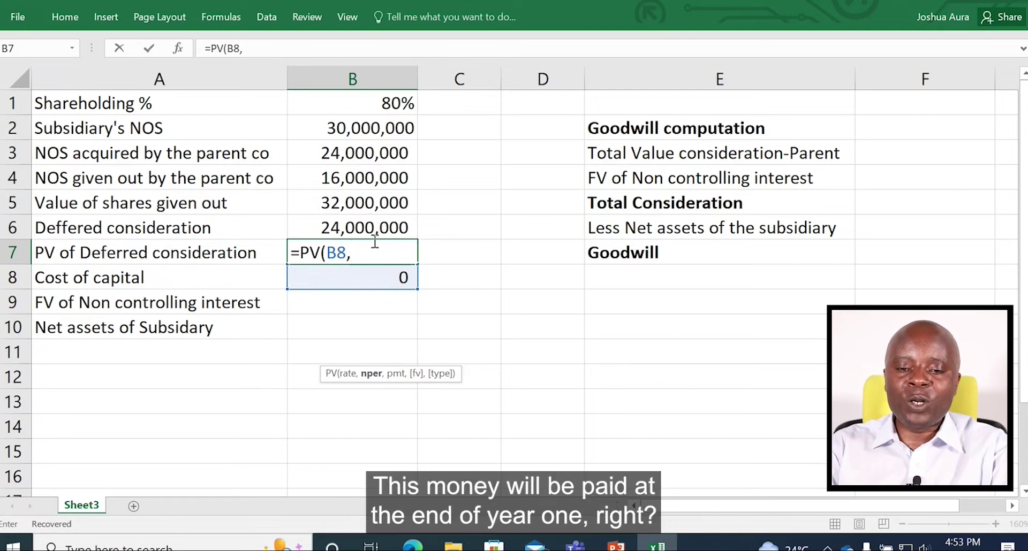
pyautogui.write('1')
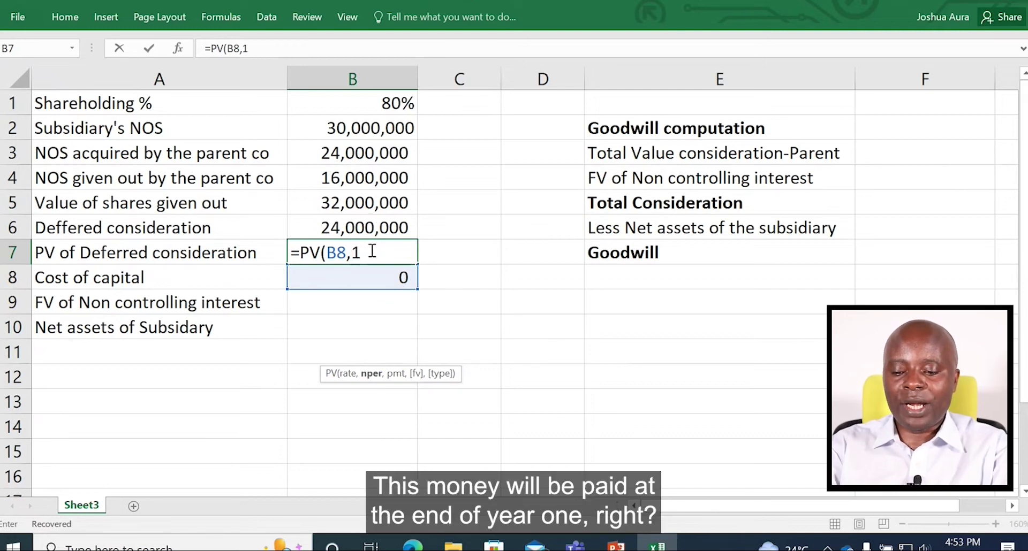
pyautogui.write(',')
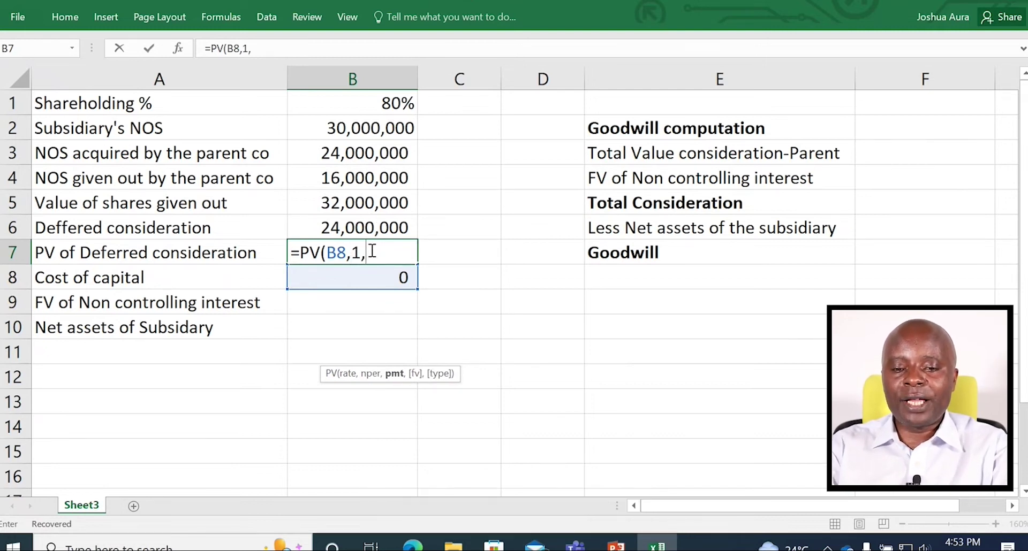
pyautogui.click(366, 230)
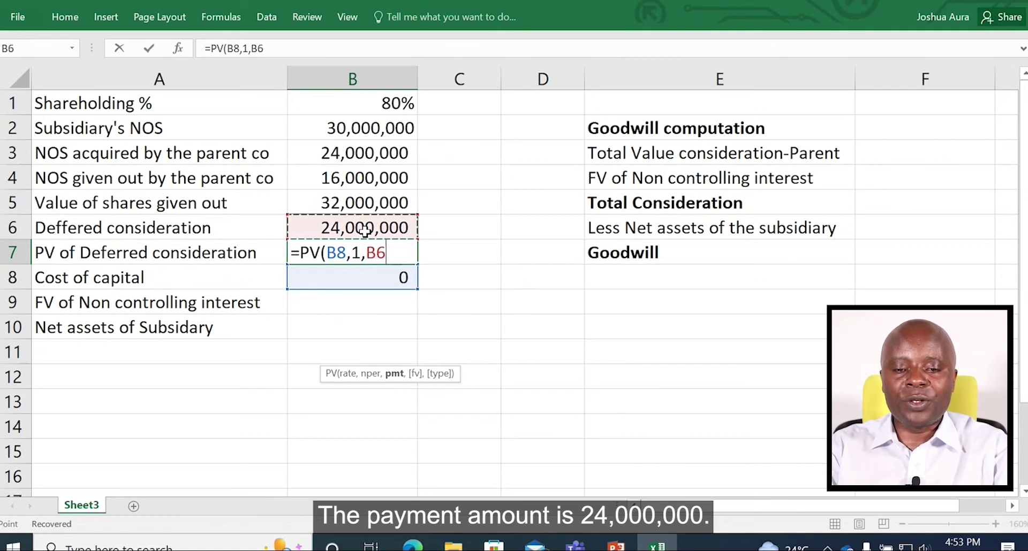
pyautogui.write(')')
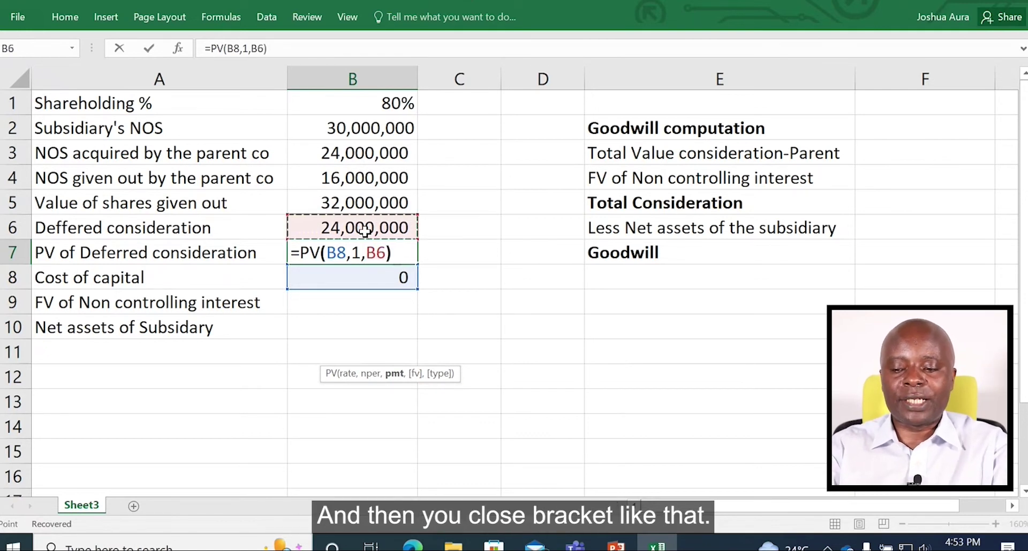
pyautogui.press('Return')
# Reverse the sign of the present value in B7 by changing its formula to =-PV(B8,1,B6)
pyautogui.click(366, 246)
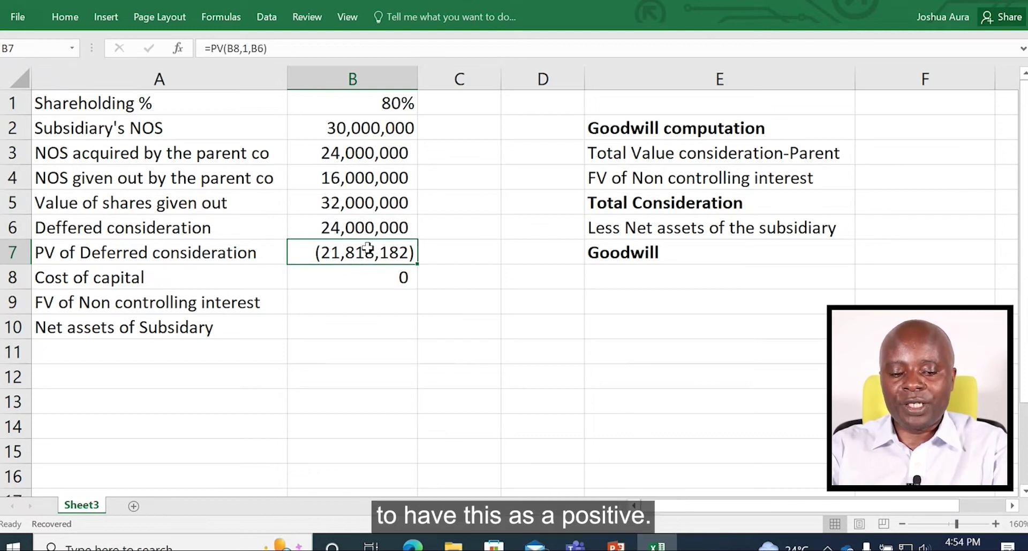
pyautogui.press('F2')
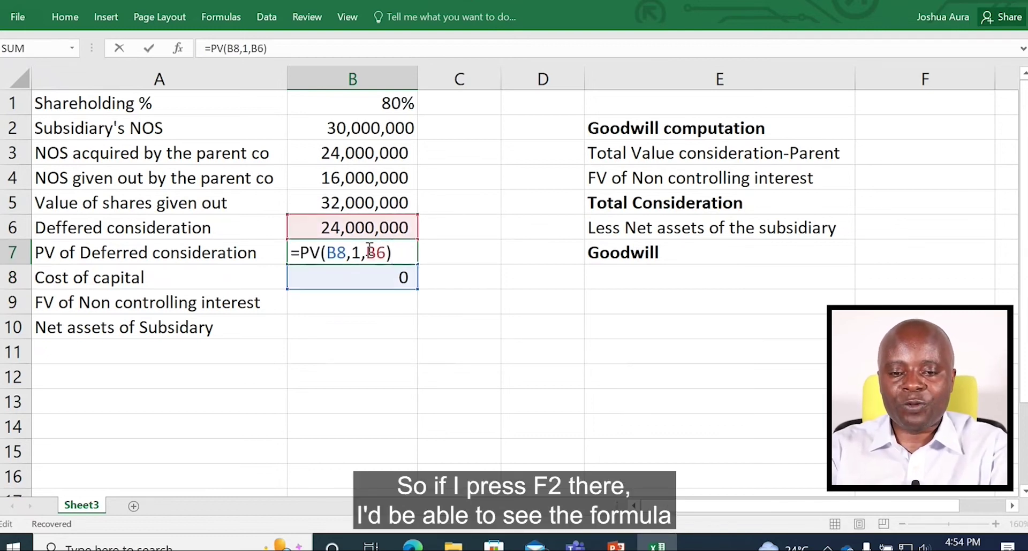
pyautogui.click(300, 255)
pyautogui.write('-')
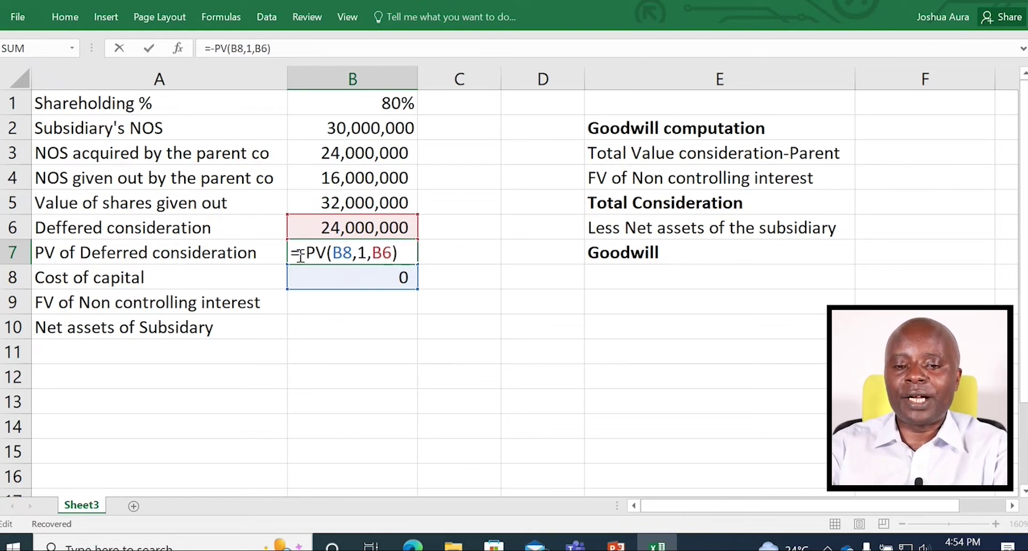
pyautogui.click(311, 270)
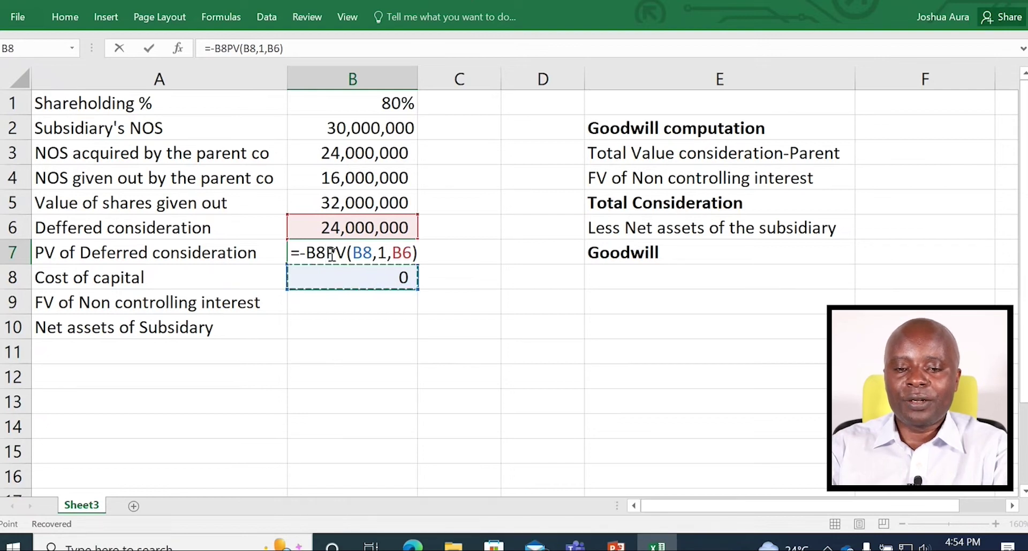
pyautogui.click(332, 255)
pyautogui.press('BackSpace')
pyautogui.press('BackSpace')
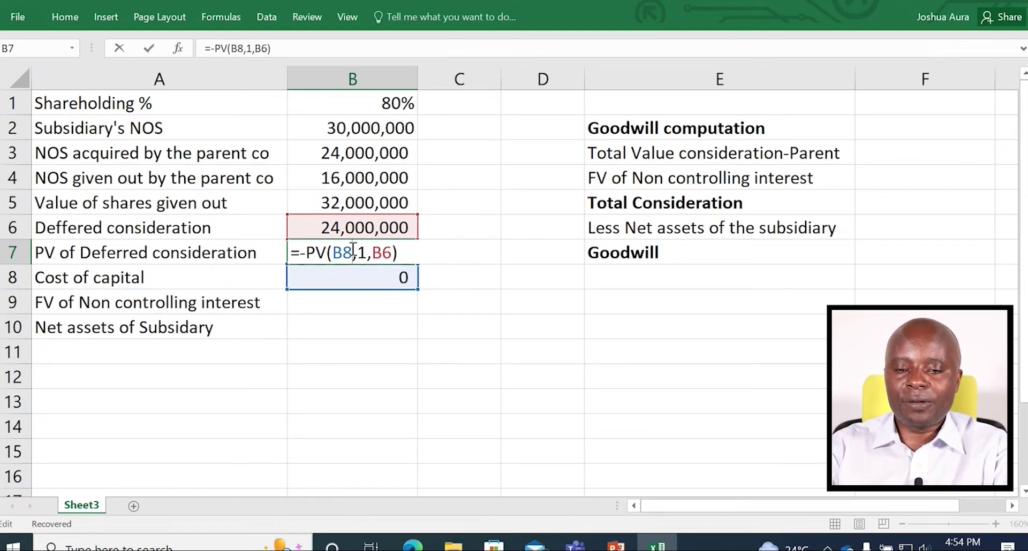
pyautogui.press('Return')
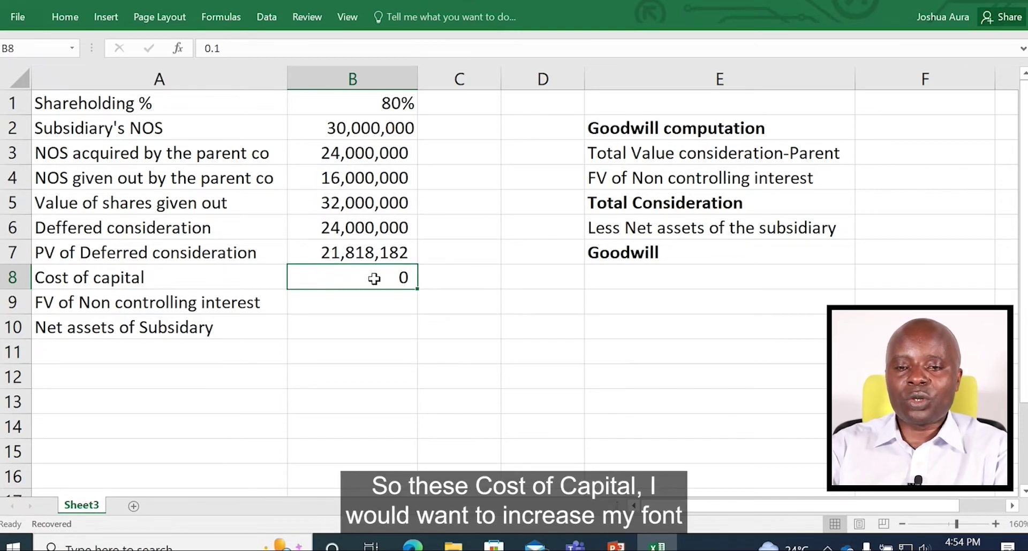
# Format the cost of capital in B8 as Percentage
pyautogui.click(64, 18)
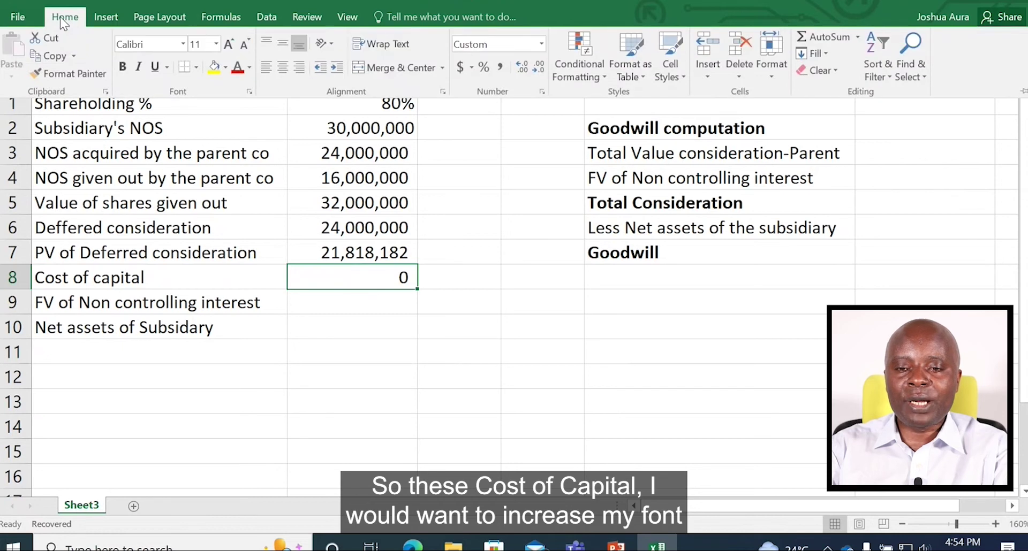
pyautogui.click(542, 43)
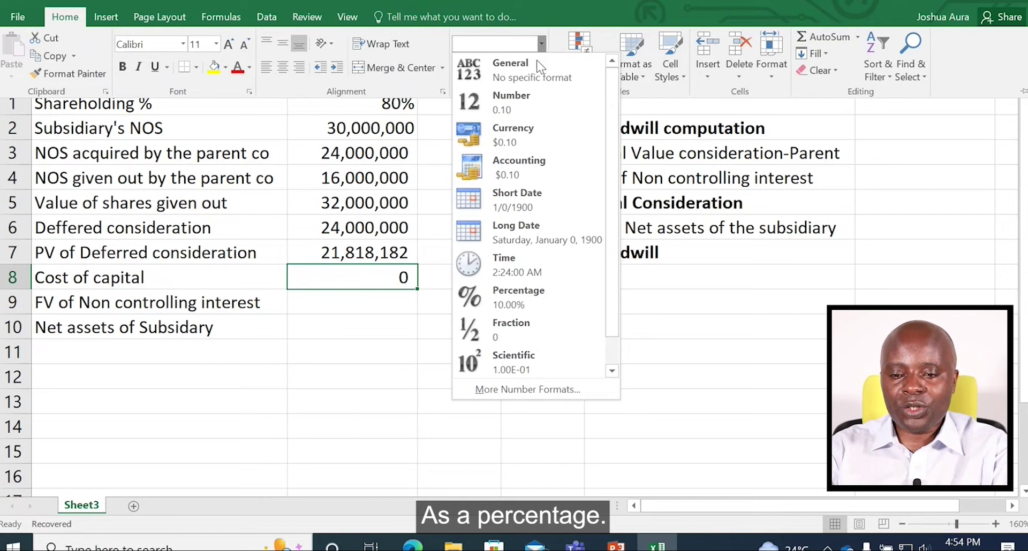
pyautogui.click(531, 303)
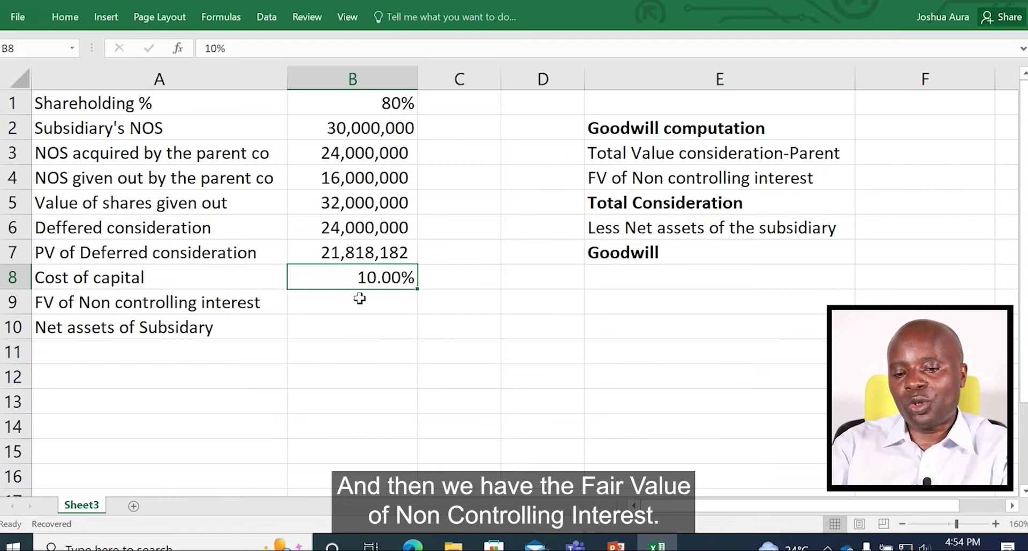
# Enter 20,000,000% in B9 for the FV of non-controlling interest, keeping the cell selected
pyautogui.click(359, 298)
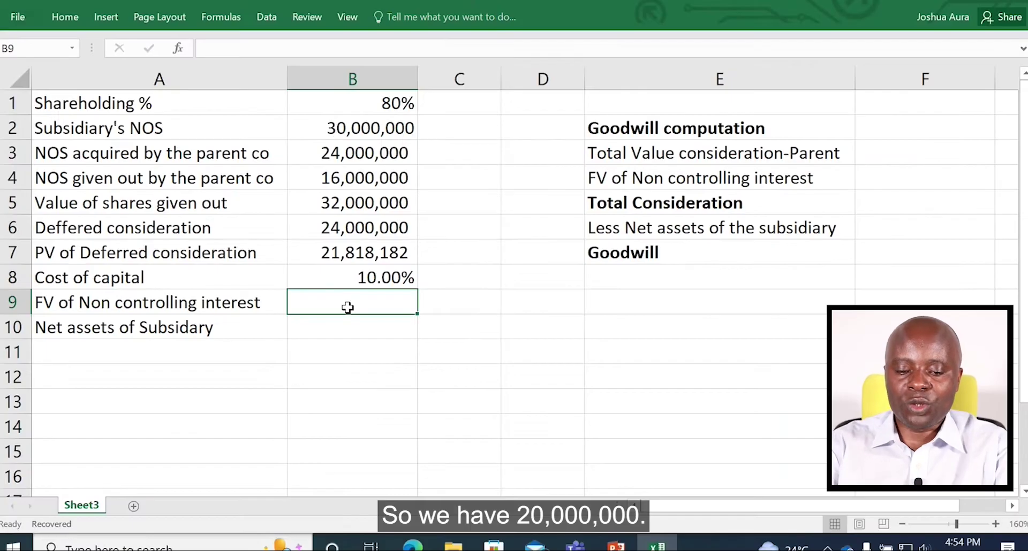
pyautogui.write('20,000')
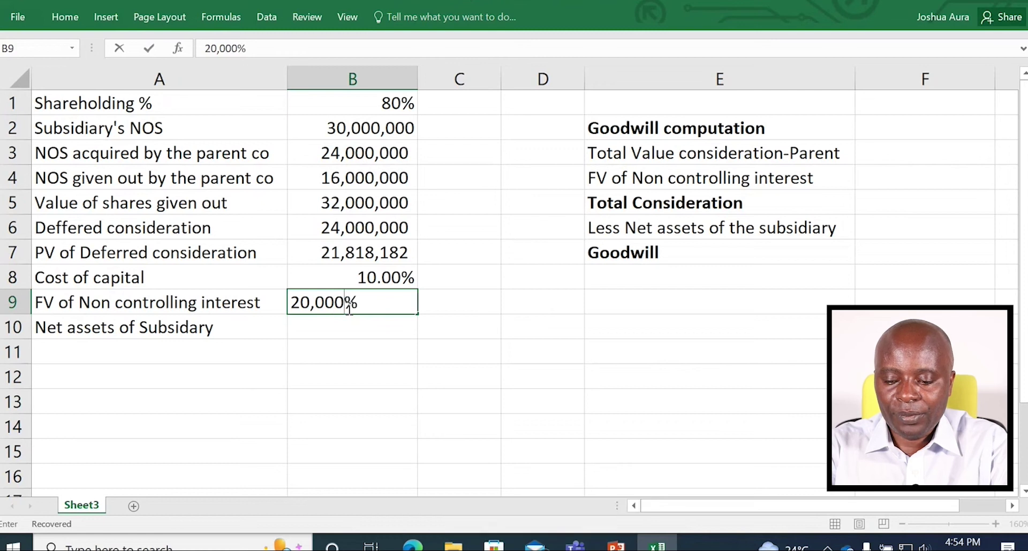
pyautogui.write(',000')
pyautogui.hotkey('ctrl', 'Return')
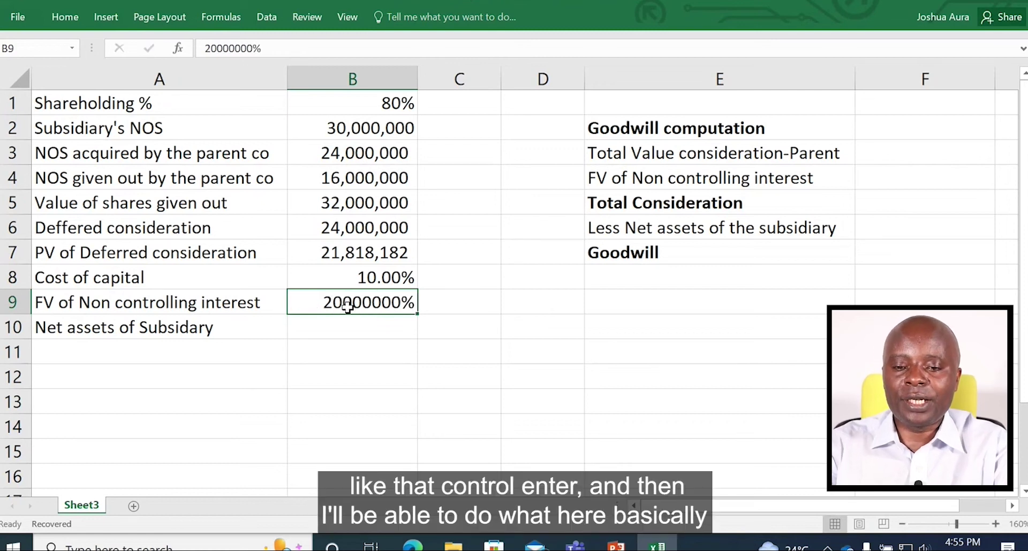
# Change the number format of the non-controlling interest value in B9 to General
pyautogui.click(74, 25)
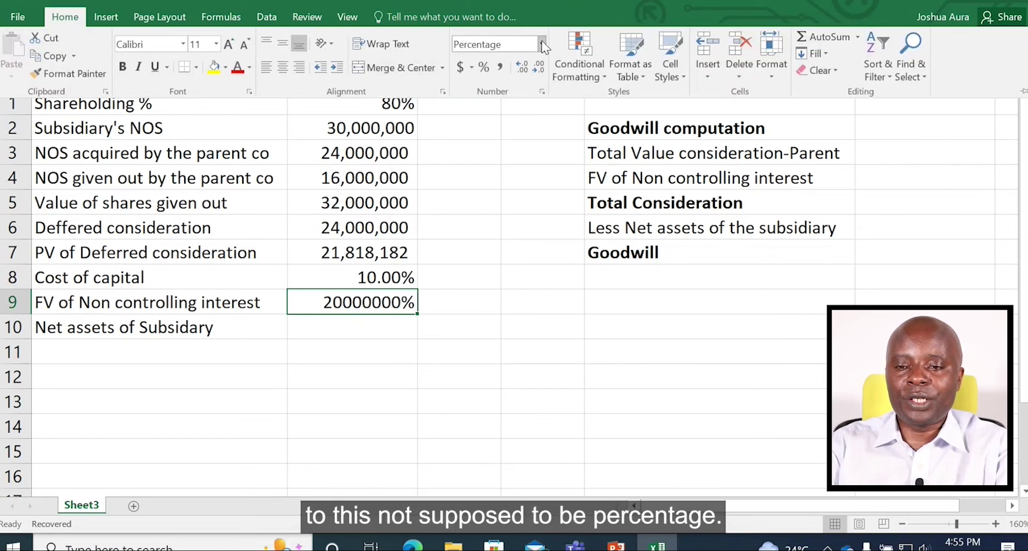
pyautogui.click(542, 45)
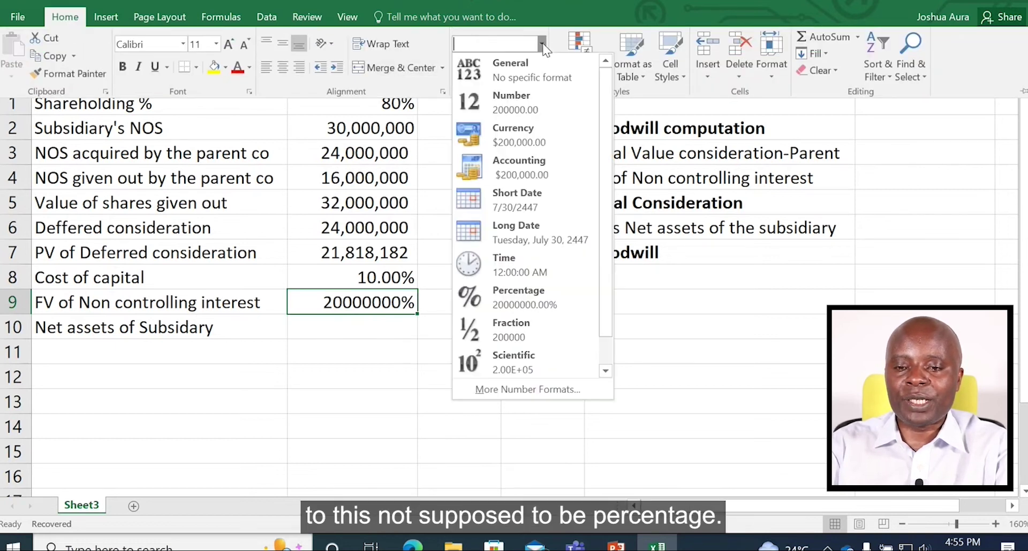
pyautogui.click(532, 76)
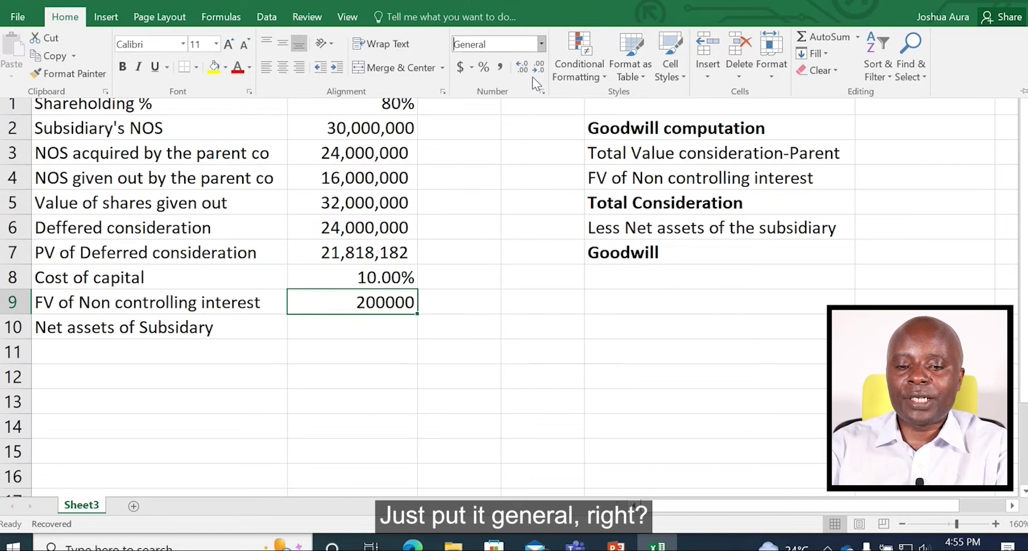
# Correct the FV of non-controlling interest in B9 to 20,000,000, with thousands separators
pyautogui.doubleClick(378, 303)
pyautogui.write(',')
pyautogui.press('Right')
pyautogui.press('Right')
pyautogui.press('Right')
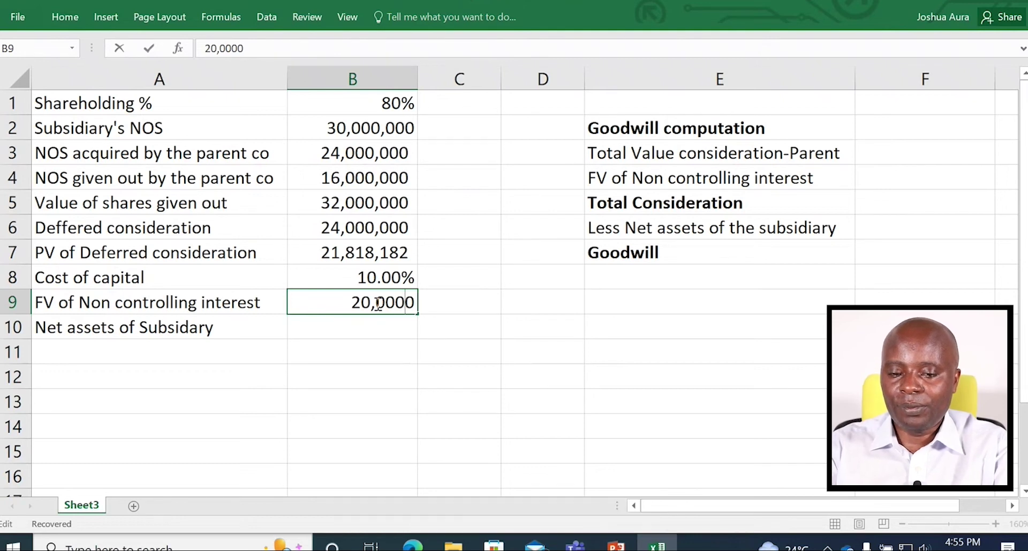
pyautogui.write(',')
pyautogui.press('Right')
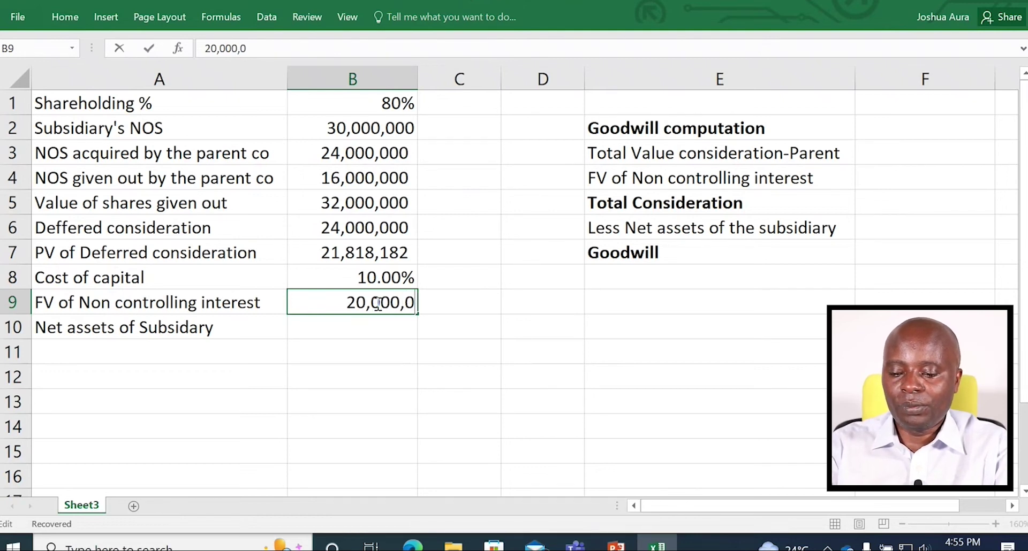
pyautogui.write('00')
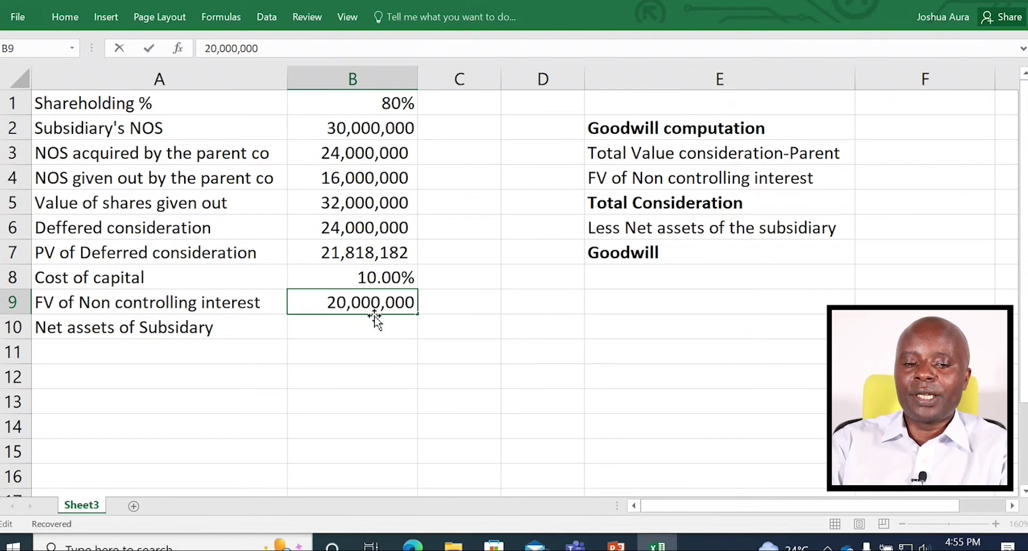
# Look up ABC's net assets at acquisition in the PowerPoint exercise, then return to Excel and enter 50,000,000 in B10
pyautogui.click(363, 323)
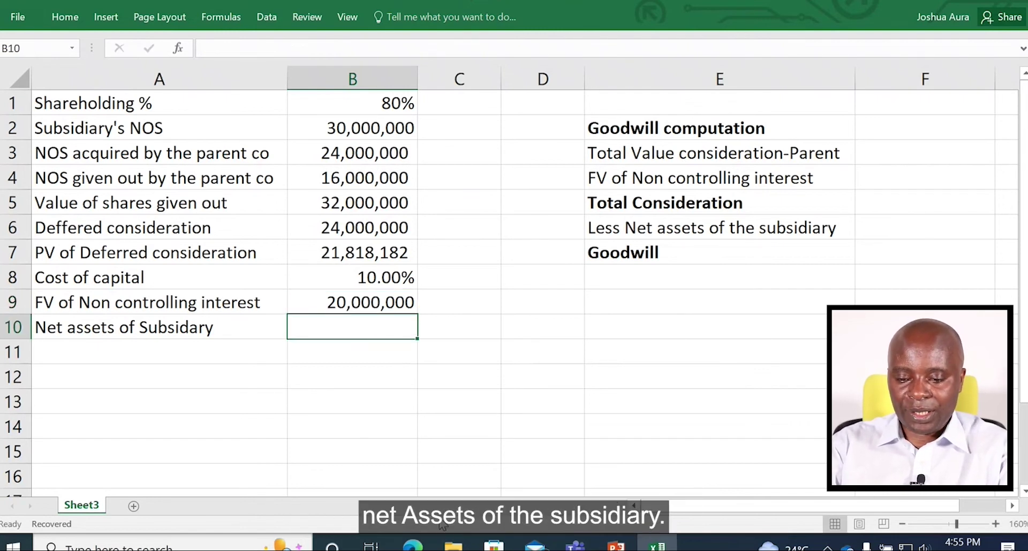
pyautogui.click(620, 546)
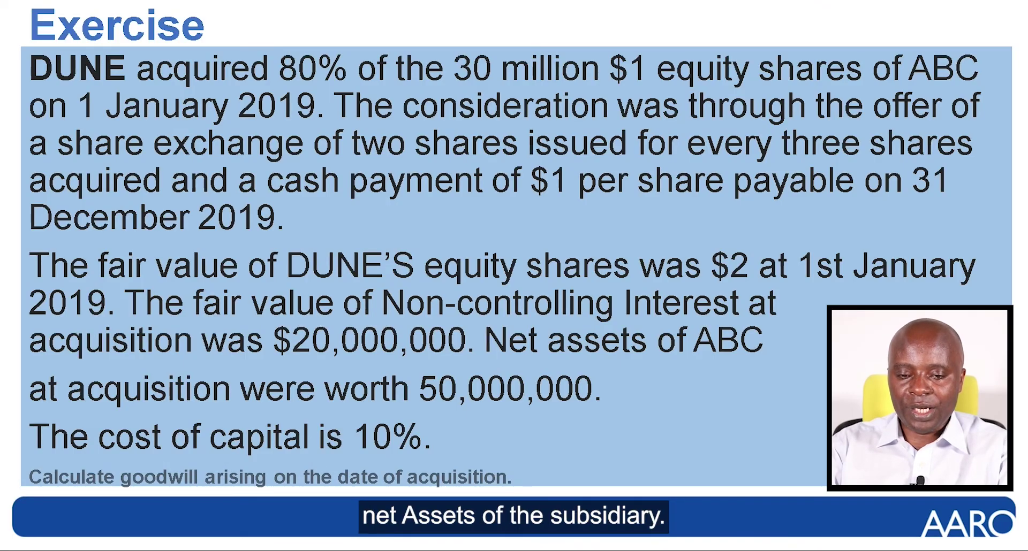
pyautogui.press('Right')
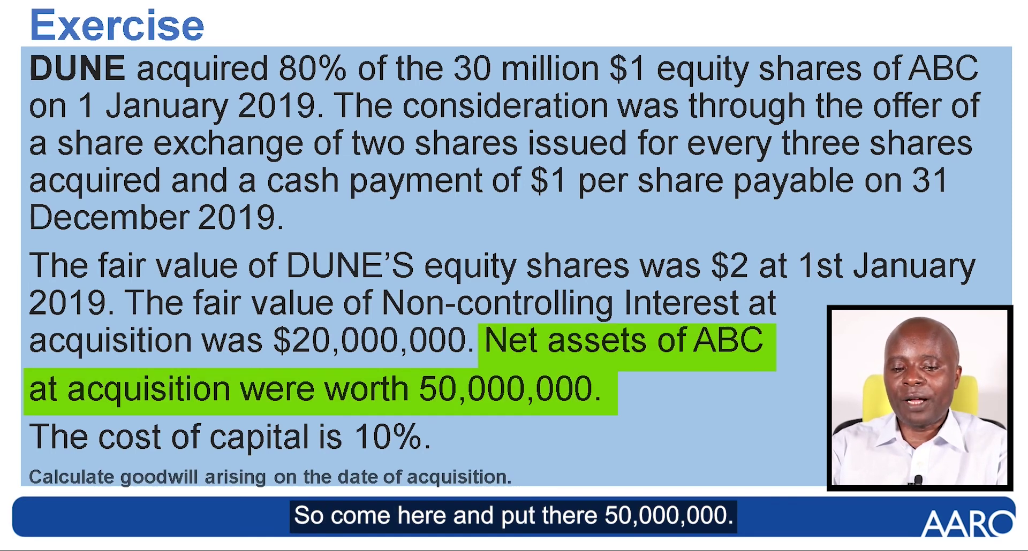
pyautogui.click(656, 547)
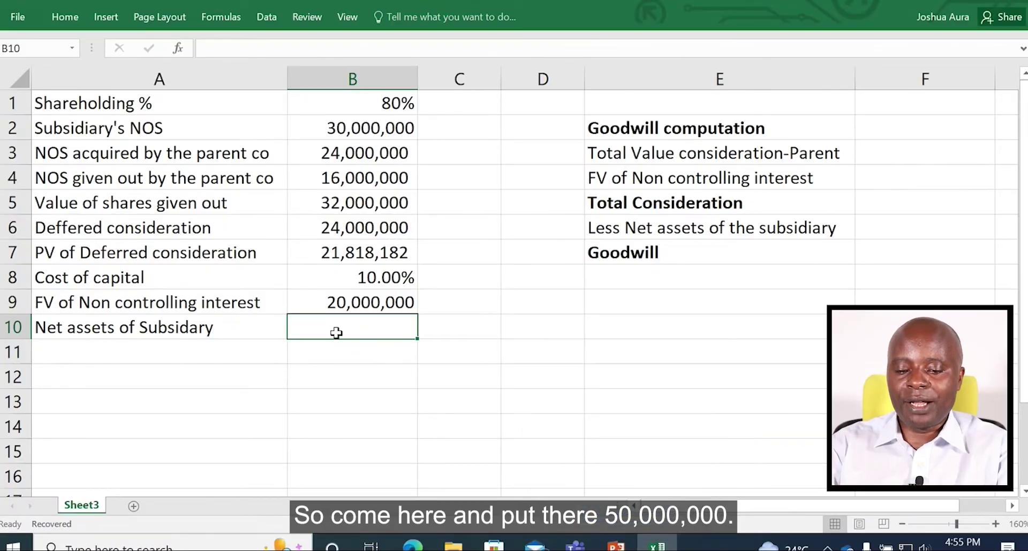
pyautogui.write('50,000,000')
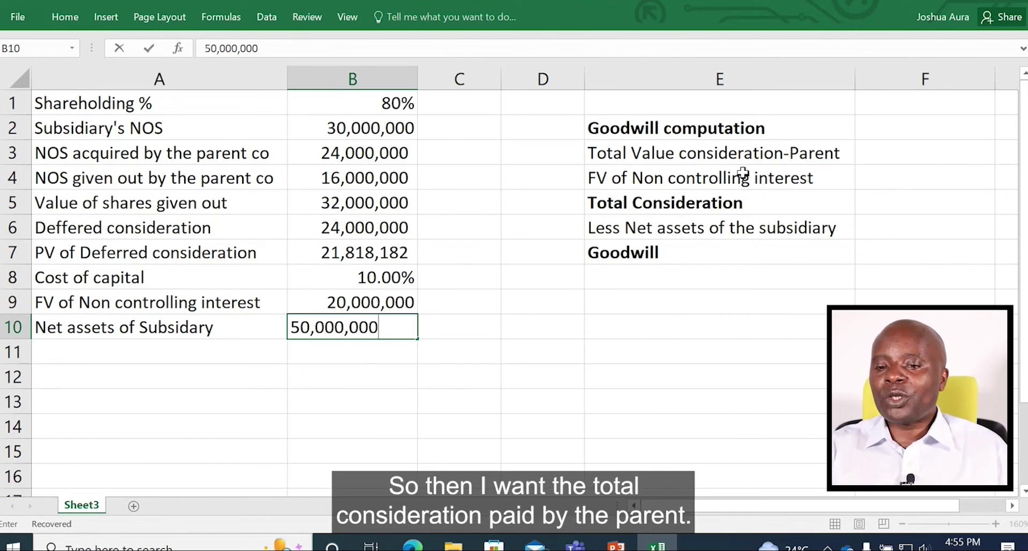
# Compute the parent's total value consideration in F3 as the shares given out plus the PV of deferred consideration, =B5+B7
pyautogui.click(873, 160)
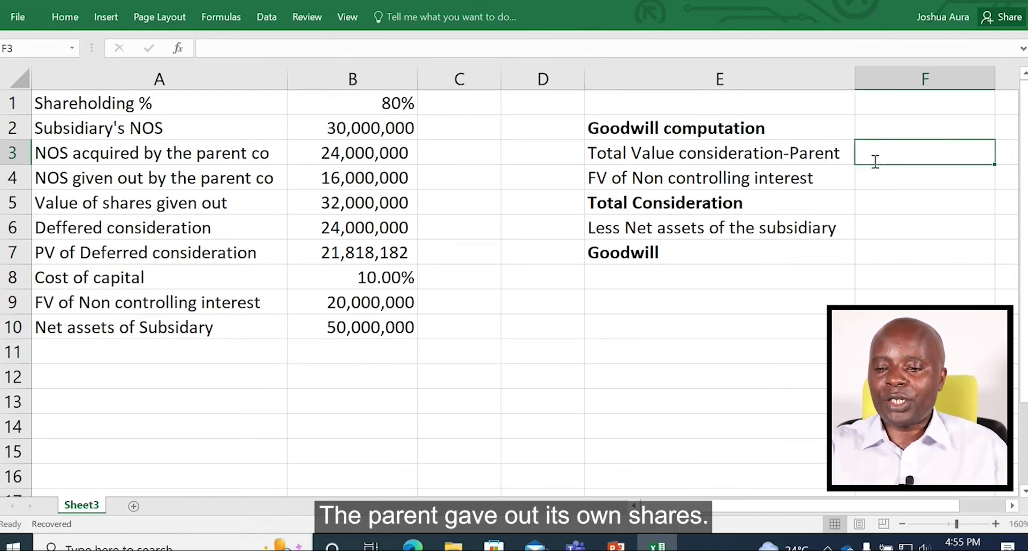
pyautogui.write('=')
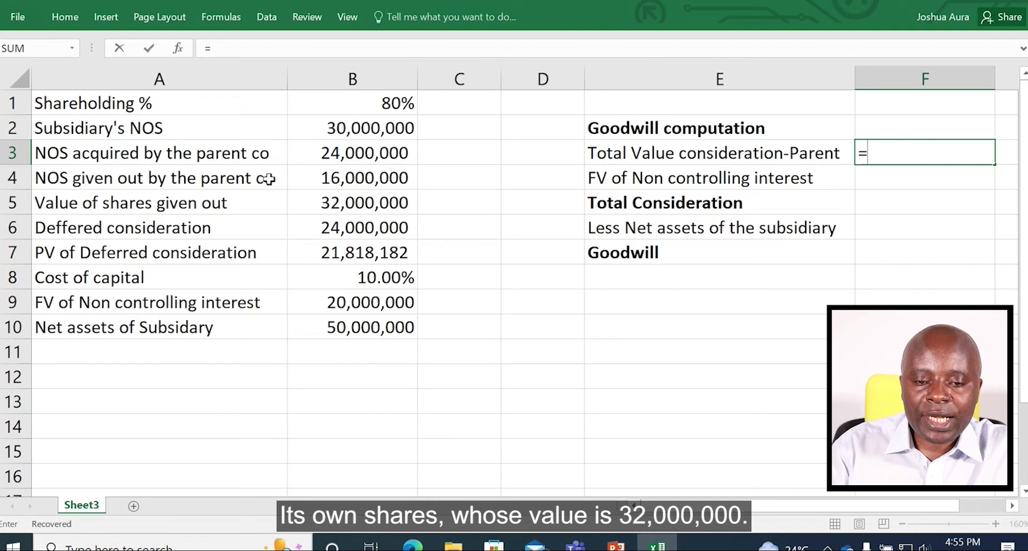
pyautogui.click(350, 206)
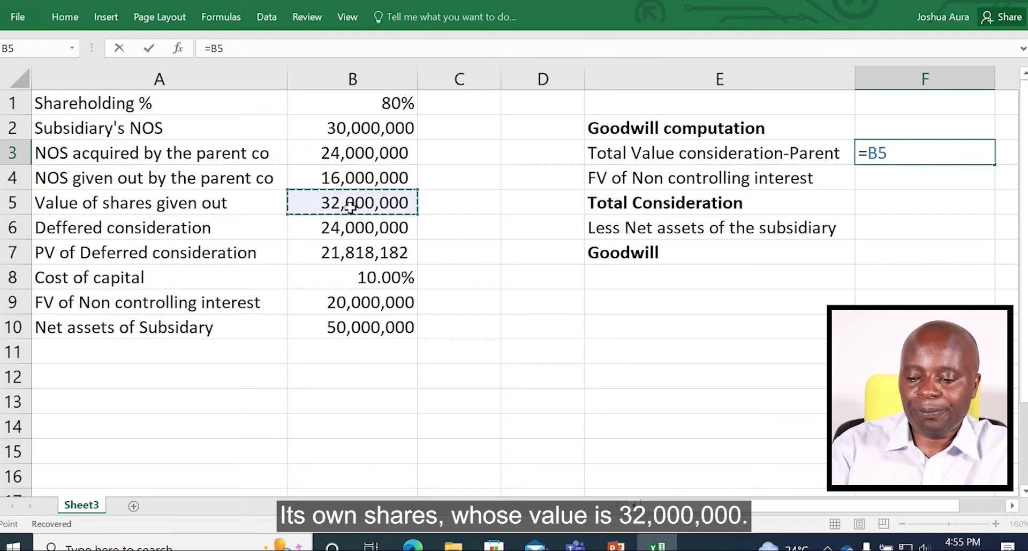
pyautogui.write('+')
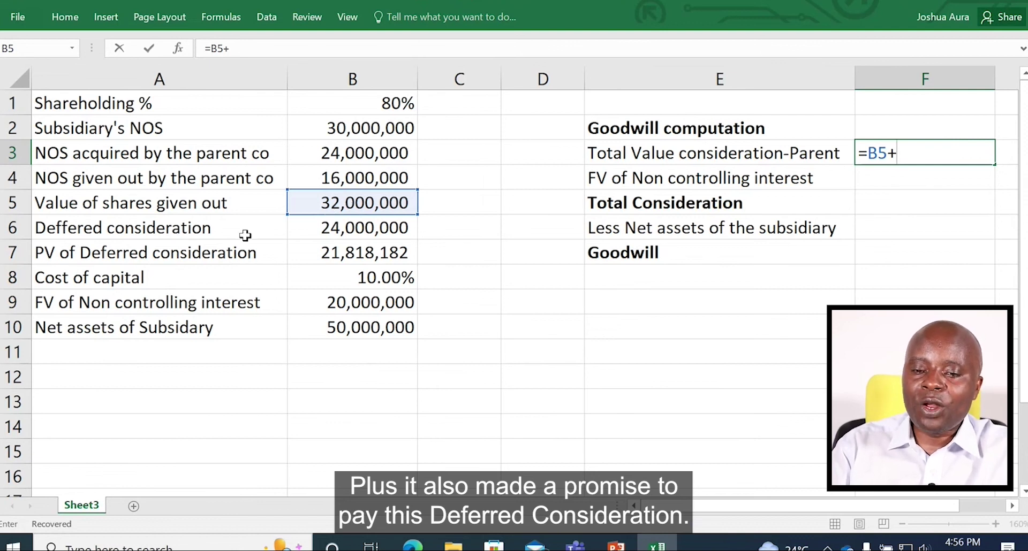
pyautogui.click(358, 253)
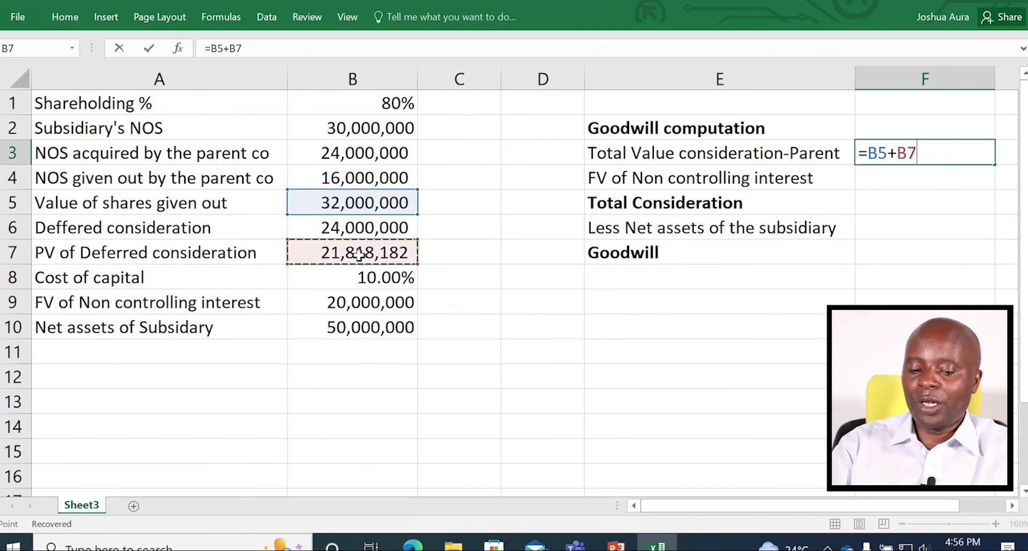
pyautogui.press('Return')
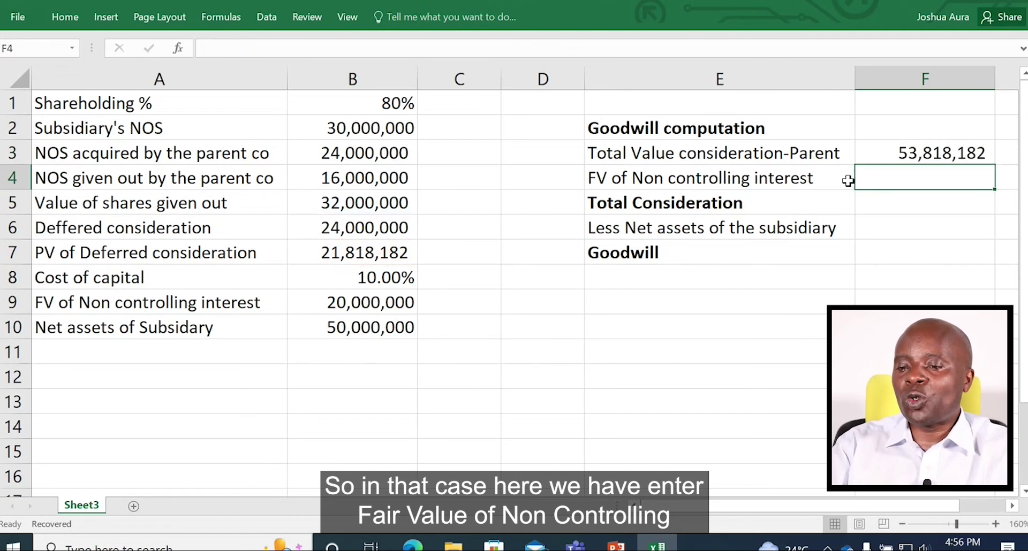
# Link the FV of non-controlling interest in F4 to B9 and compute total consideration in F5 with =SUM(F3:F4)
pyautogui.write('=')
pyautogui.moveTo(396, 253); pyautogui.dragTo(331, 309)
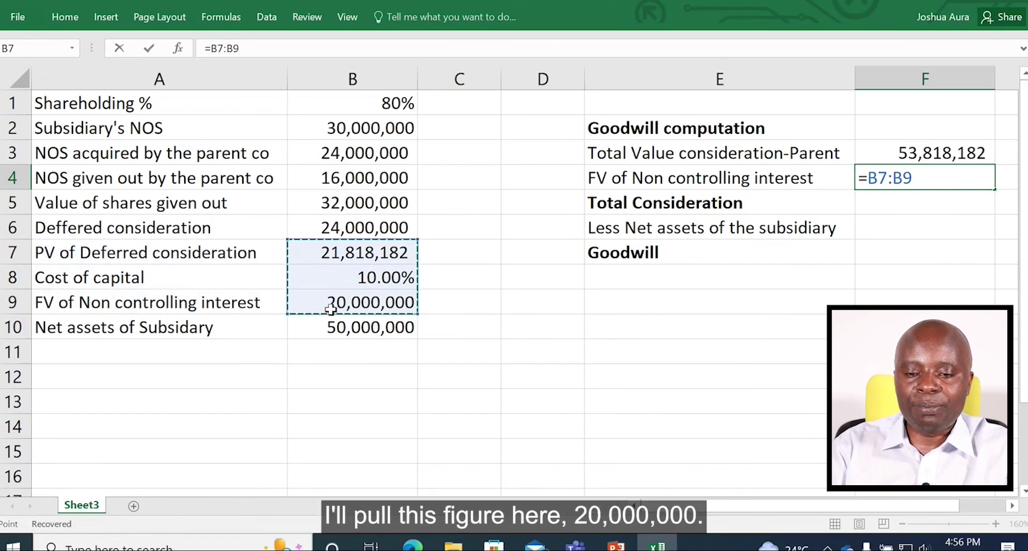
pyautogui.click(330, 310)
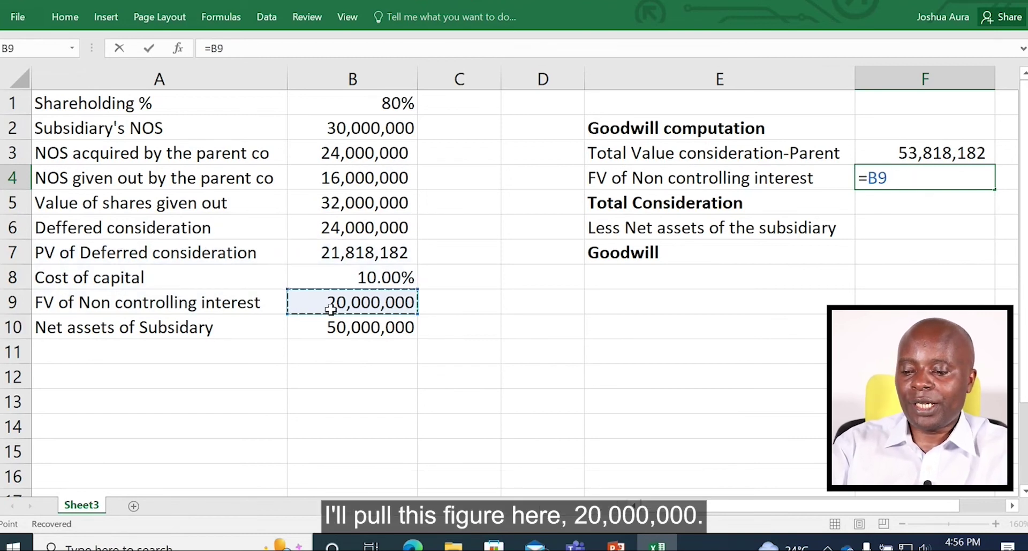
pyautogui.press('Return')
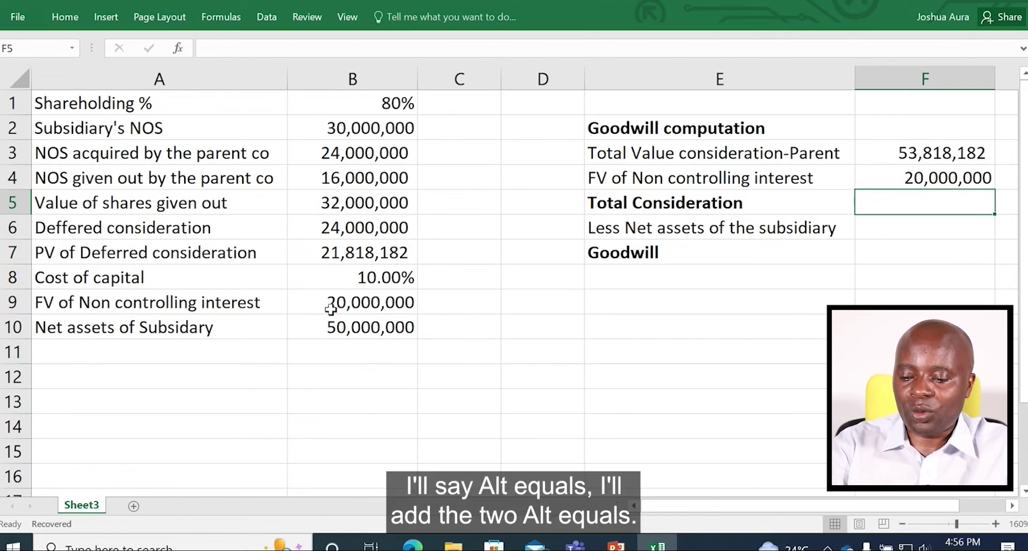
pyautogui.hotkey('alt', '=')
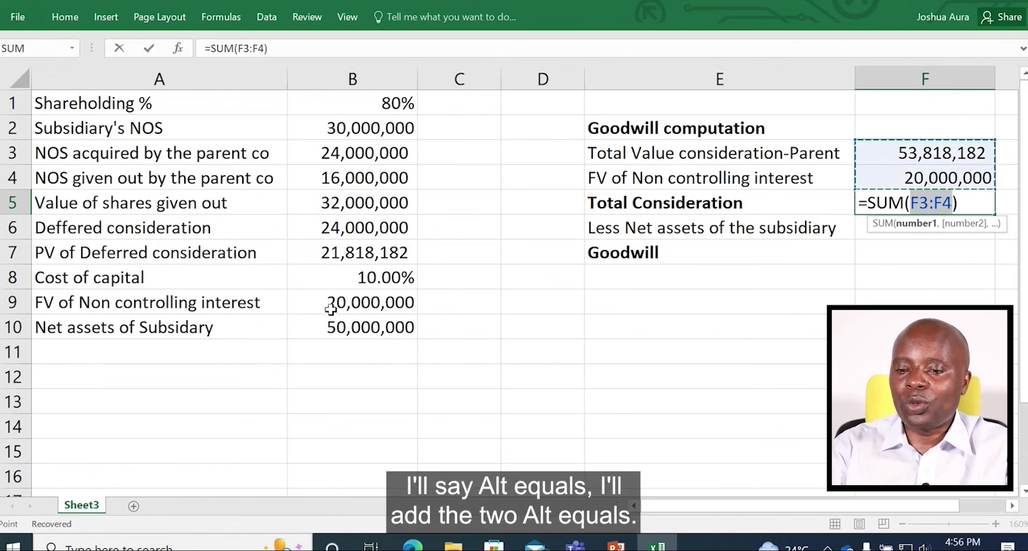
pyautogui.press('Return')
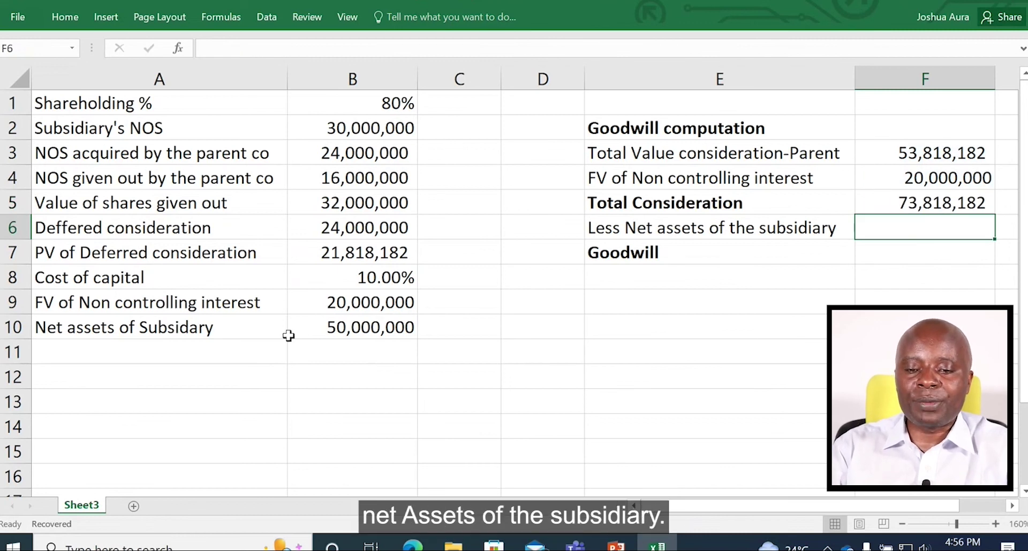
# Link the subsidiary's net assets line in F6 to the net assets input with =B10
pyautogui.doubleClick(867, 231)
pyautogui.write('=')
pyautogui.click(360, 332)
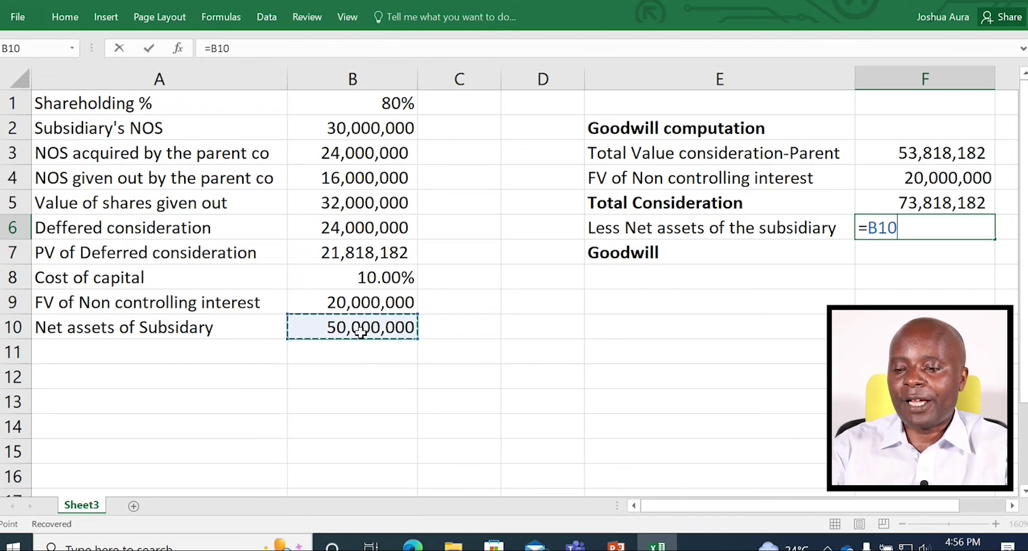
pyautogui.press('Return')
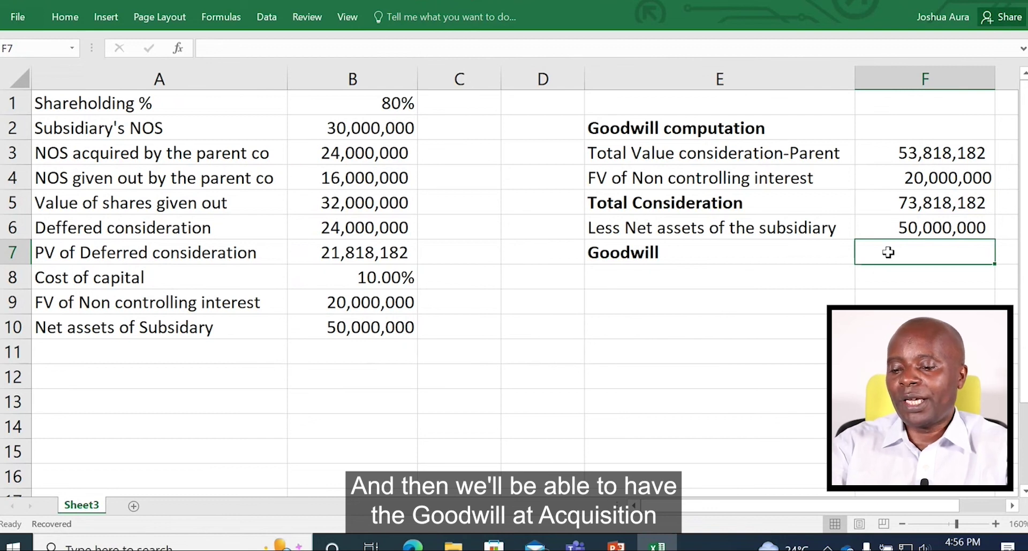
# Calculate goodwill in F7 as total consideration less the subsidiary's net assets, =F5-F6
pyautogui.write('=')
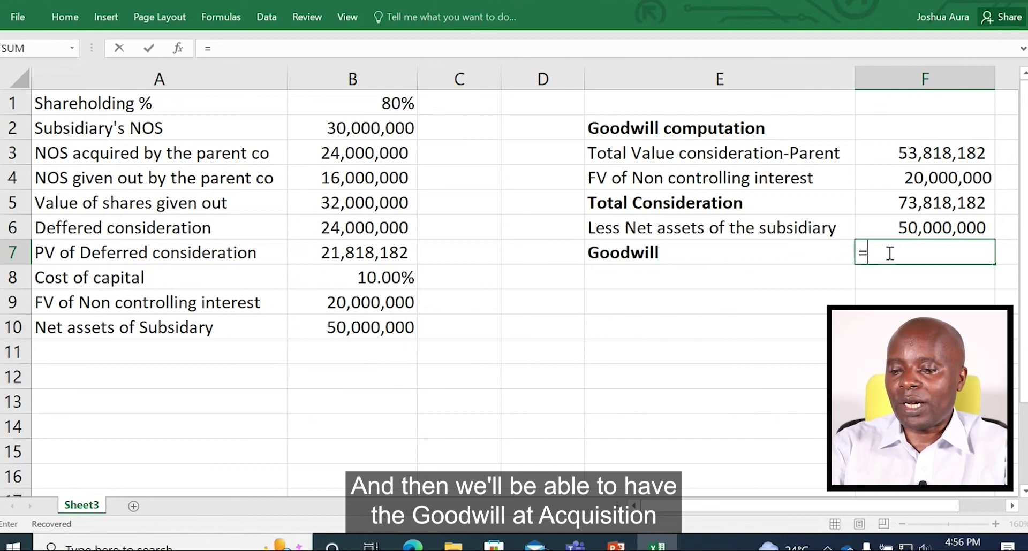
pyautogui.click(905, 208)
pyautogui.write('-')
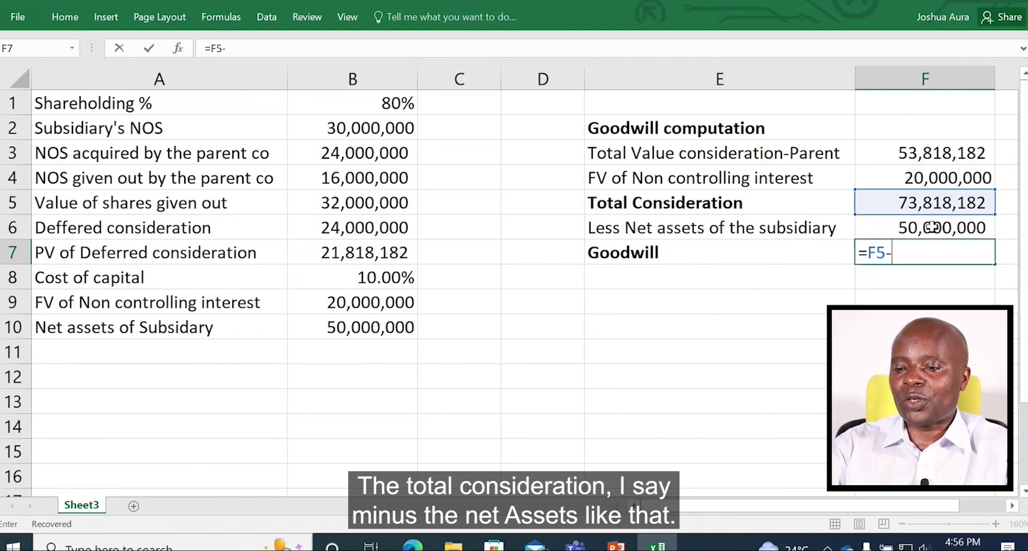
pyautogui.click(932, 228)
pyautogui.press('Return')
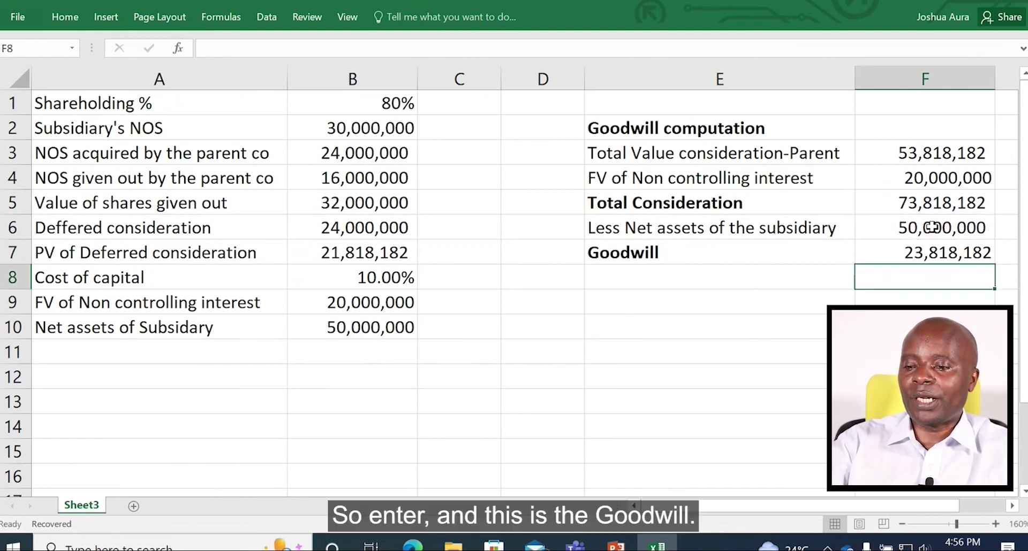